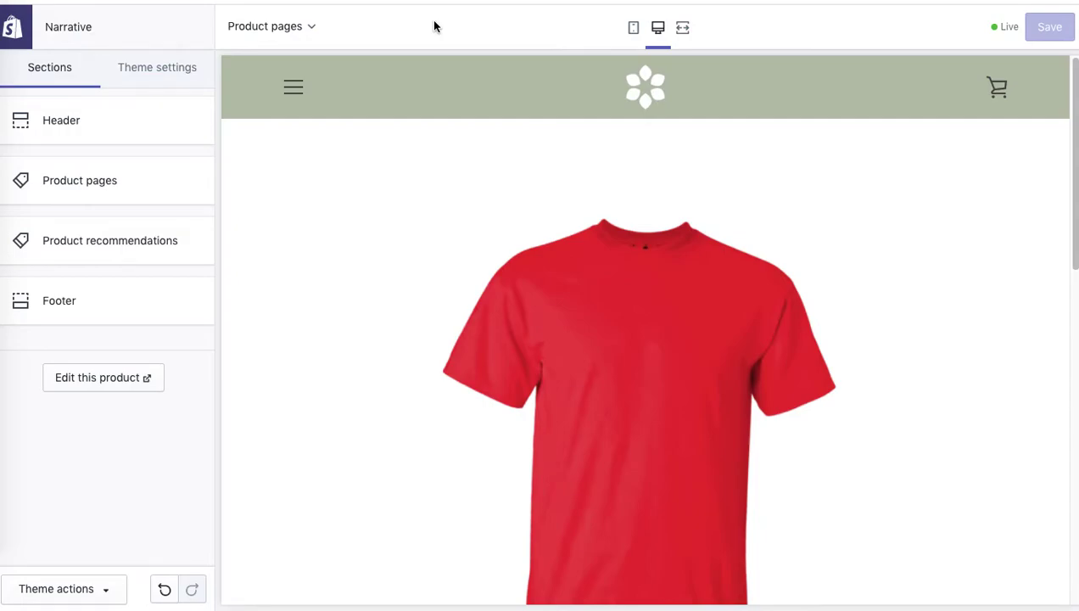
Open the Header section settings and change the shopping cart icon to Bag
left_click(78, 127)
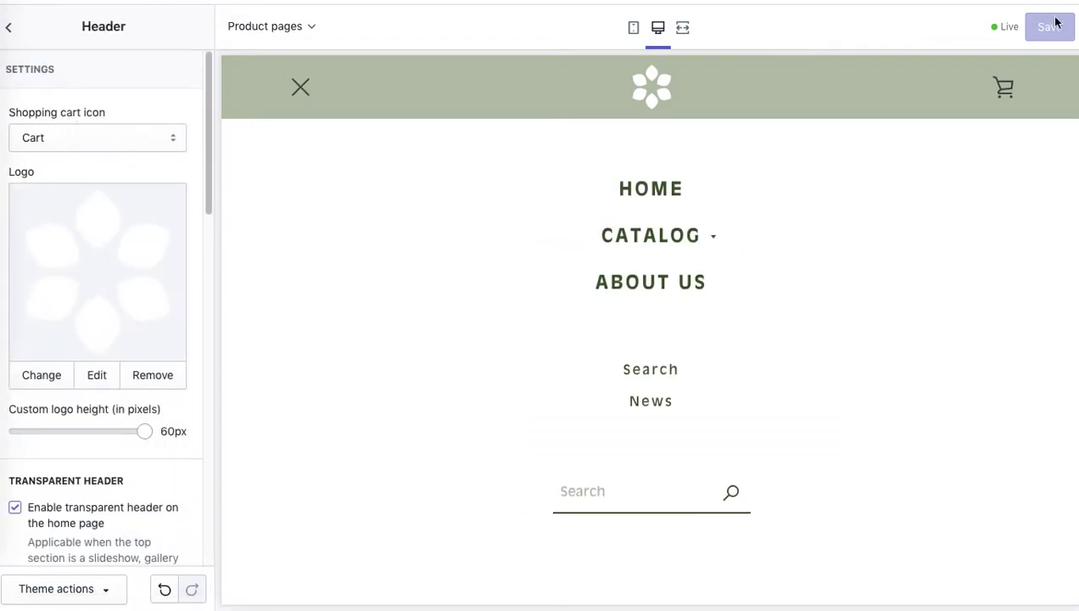
left_click(128, 136)
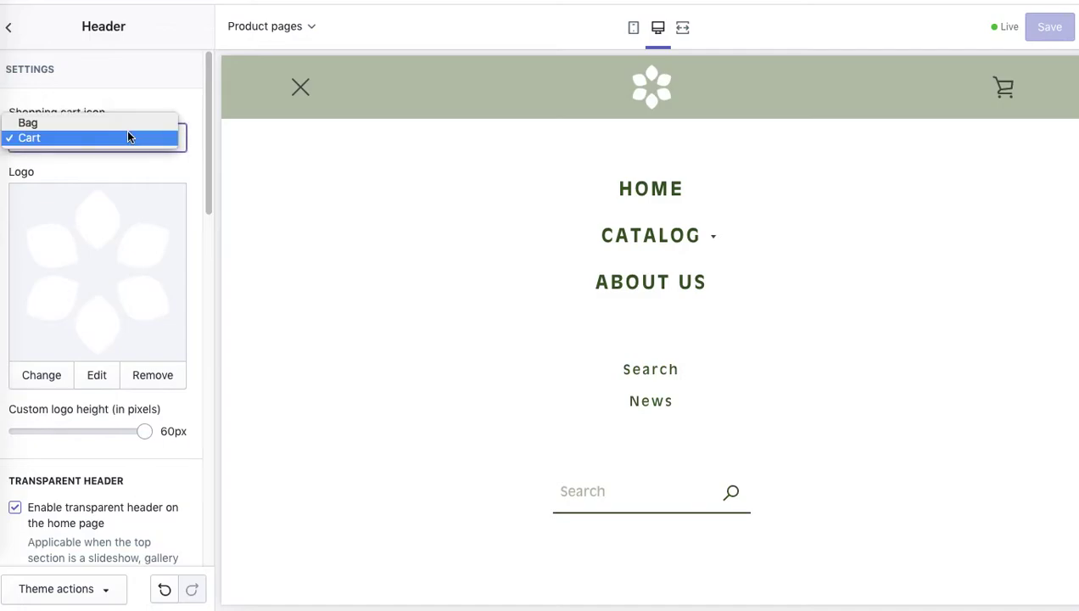
left_click(126, 125)
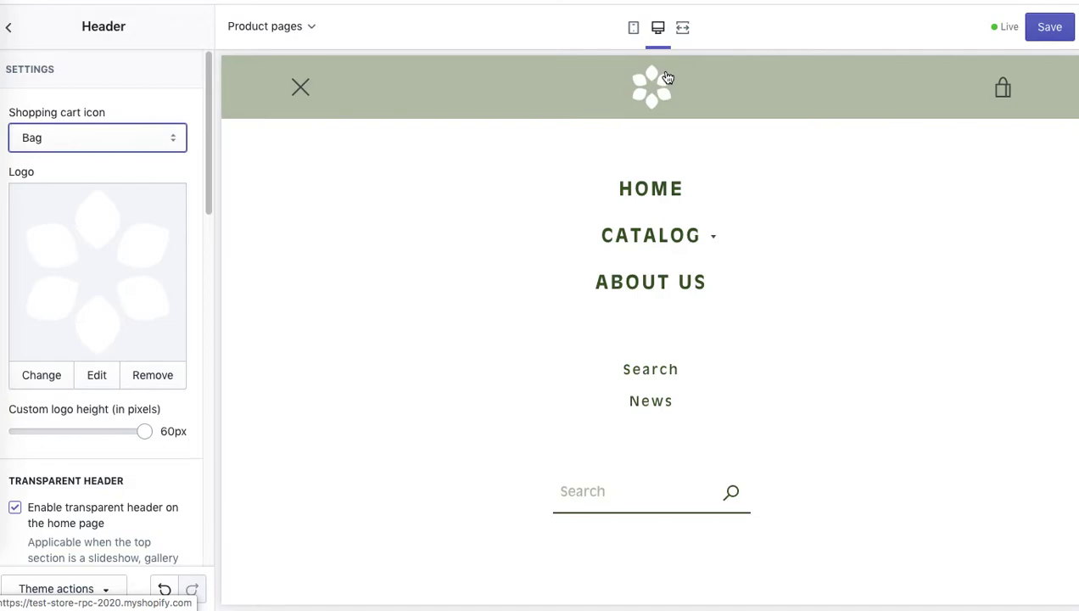
Replace the header logo with the dark green flower image from the library and set its custom height to 40px
left_click(42, 375)
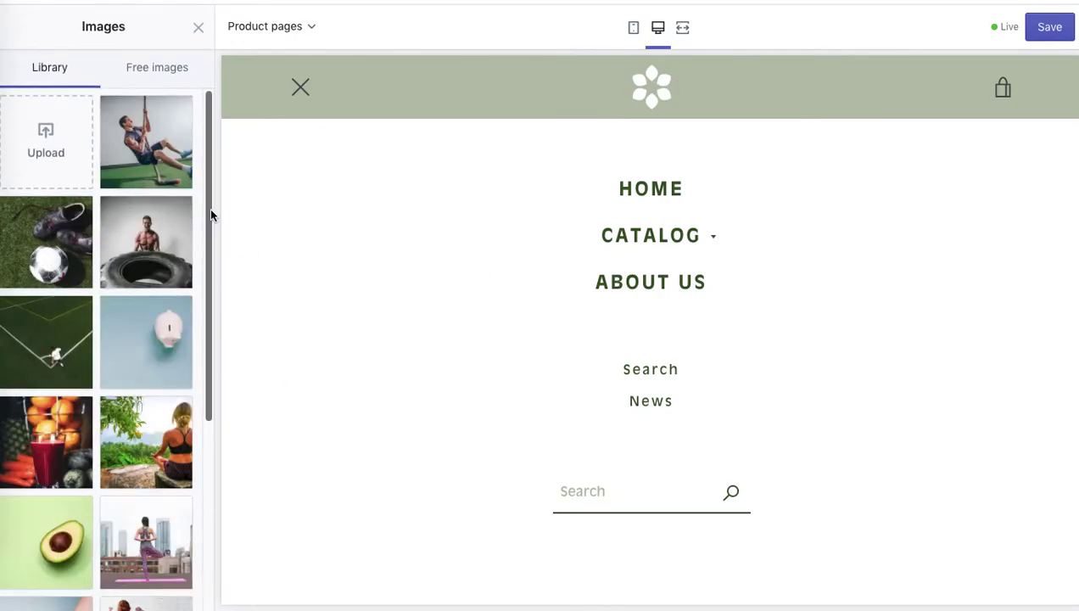
left_click_drag(209, 214, 211, 473)
left_click(146, 449)
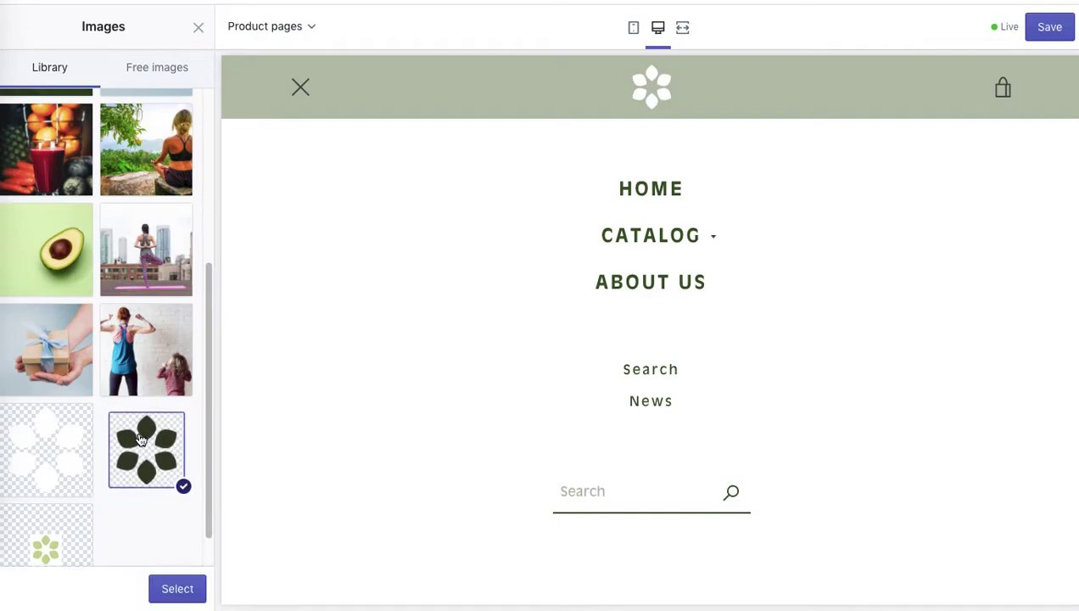
left_click(186, 597)
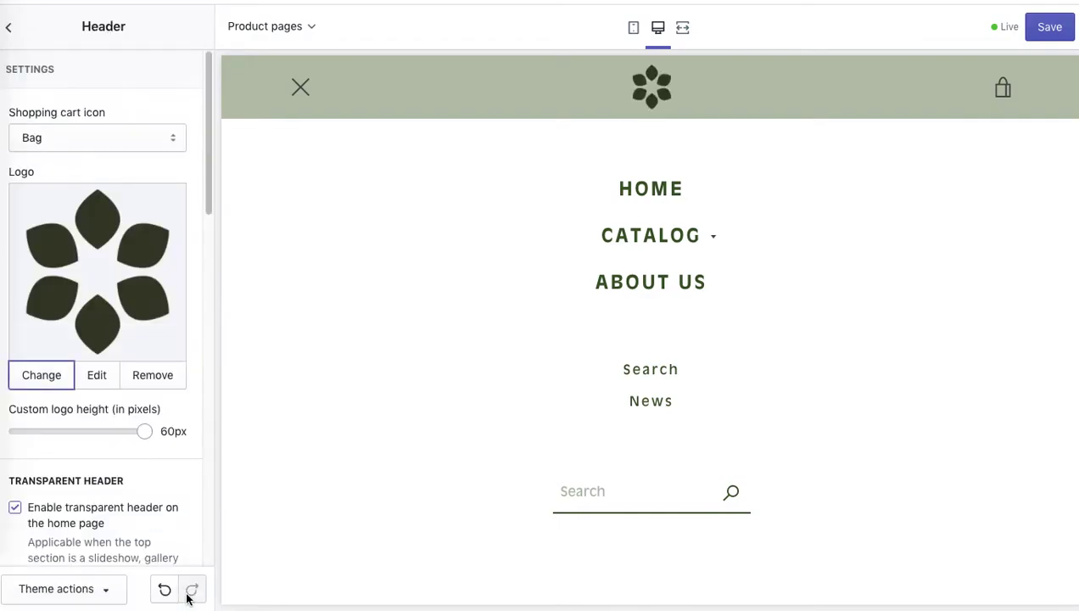
left_click_drag(145, 431, 92, 431)
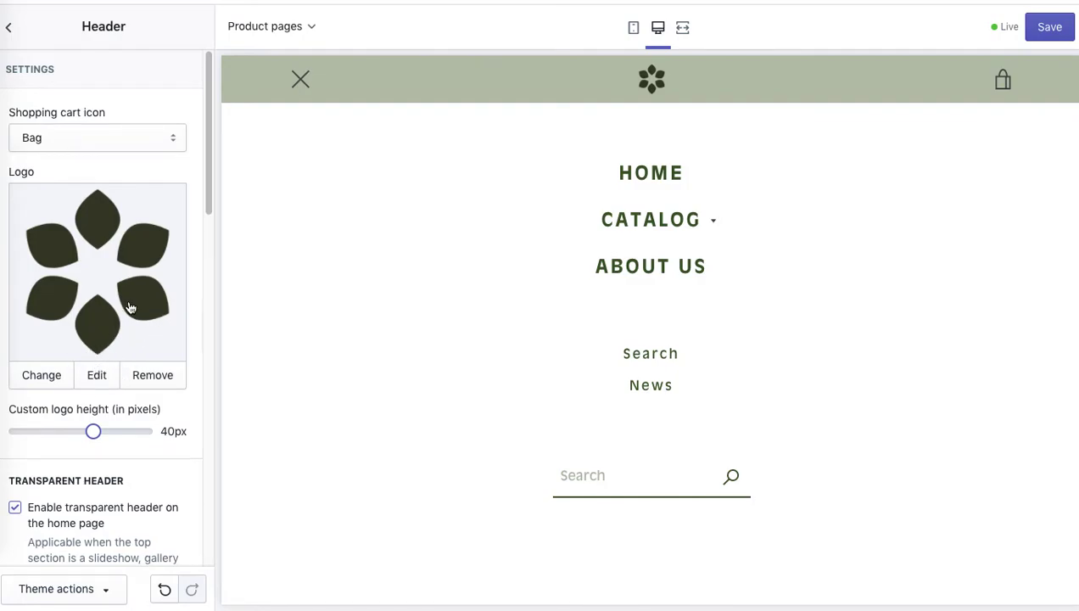
Turn off the home-page-only limit for the header announcement and return to the section list
scroll(206, 127, "down", 2)
scroll(169, 187, "down", 10)
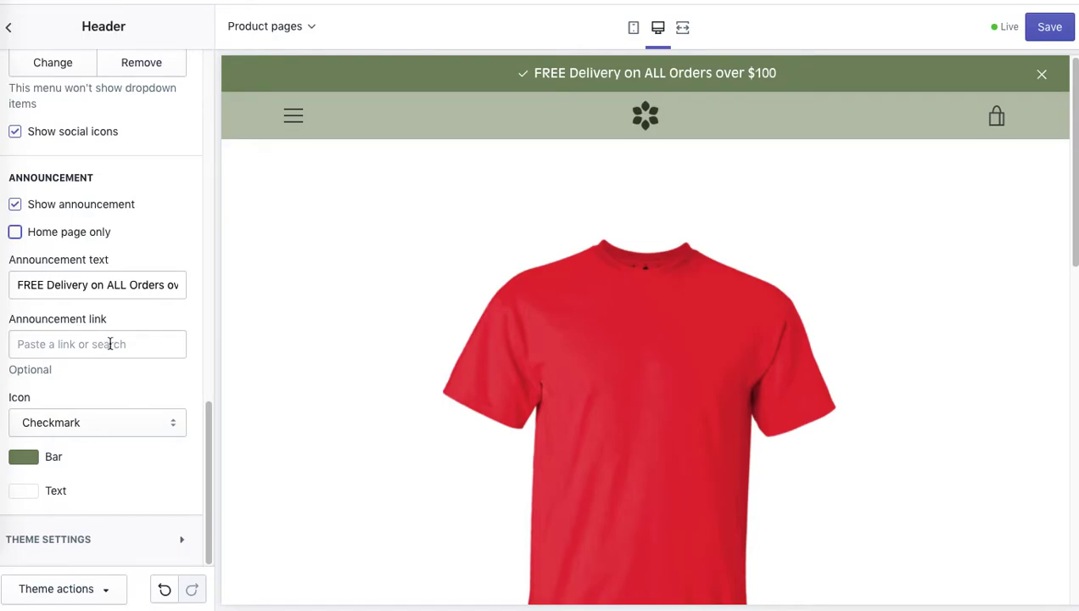
left_click_drag(210, 405, 204, 477)
left_click(11, 33)
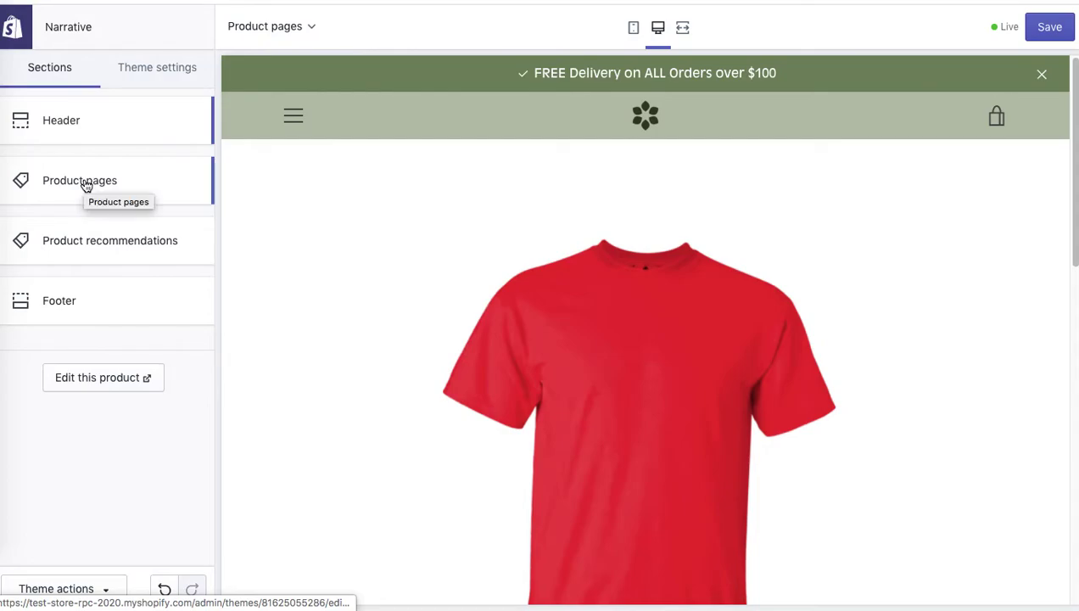
Open the Product pages section settings and view the size options of the Red Short Sleeve T-shirt in the preview
left_click(85, 183)
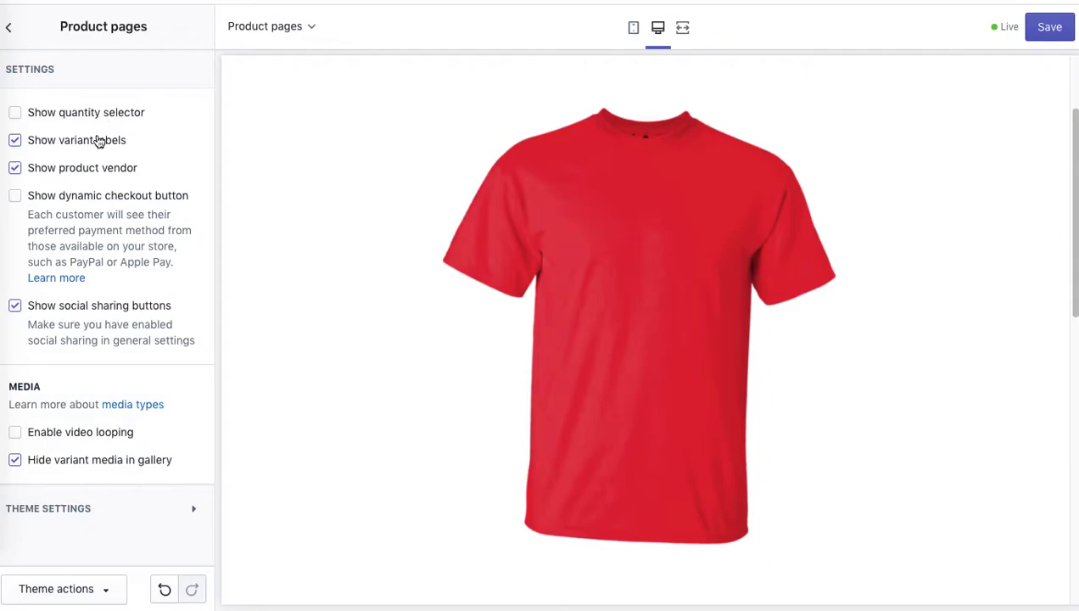
left_click_drag(1070, 257, 1050, 411)
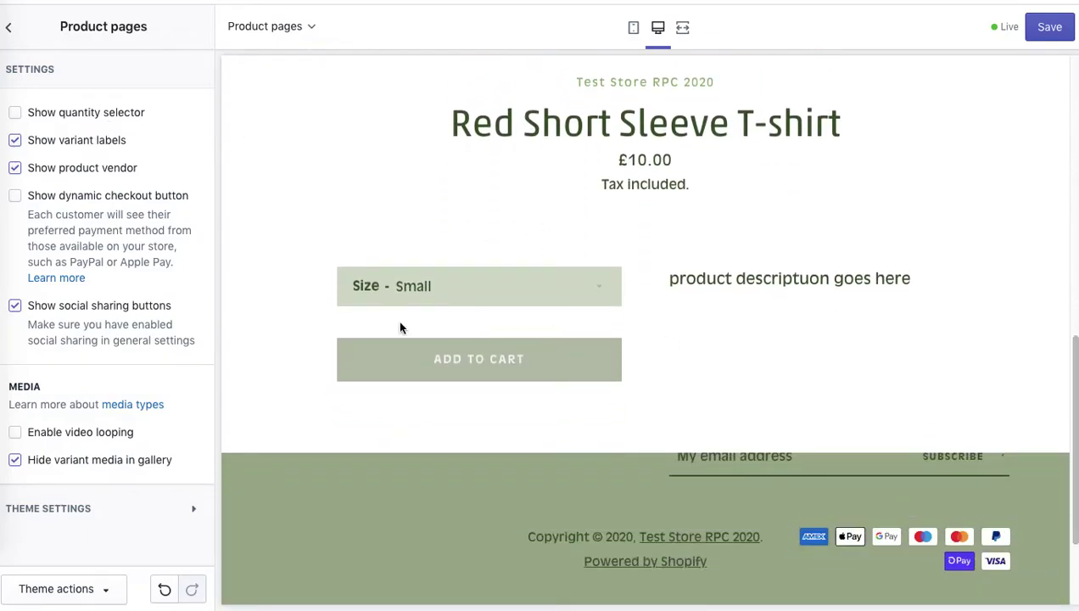
left_click(463, 294)
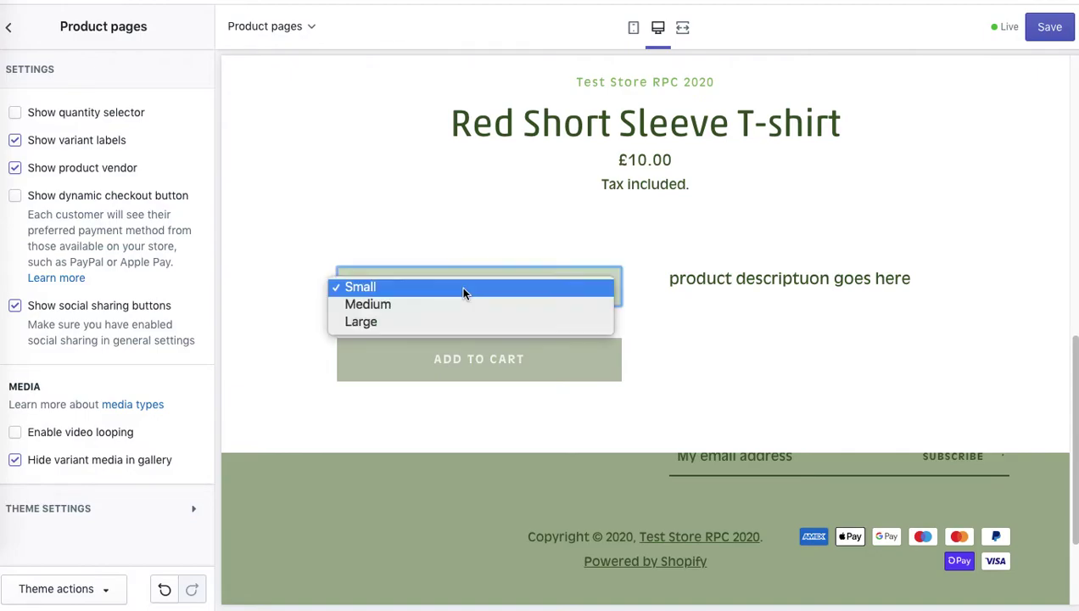
left_click(463, 294)
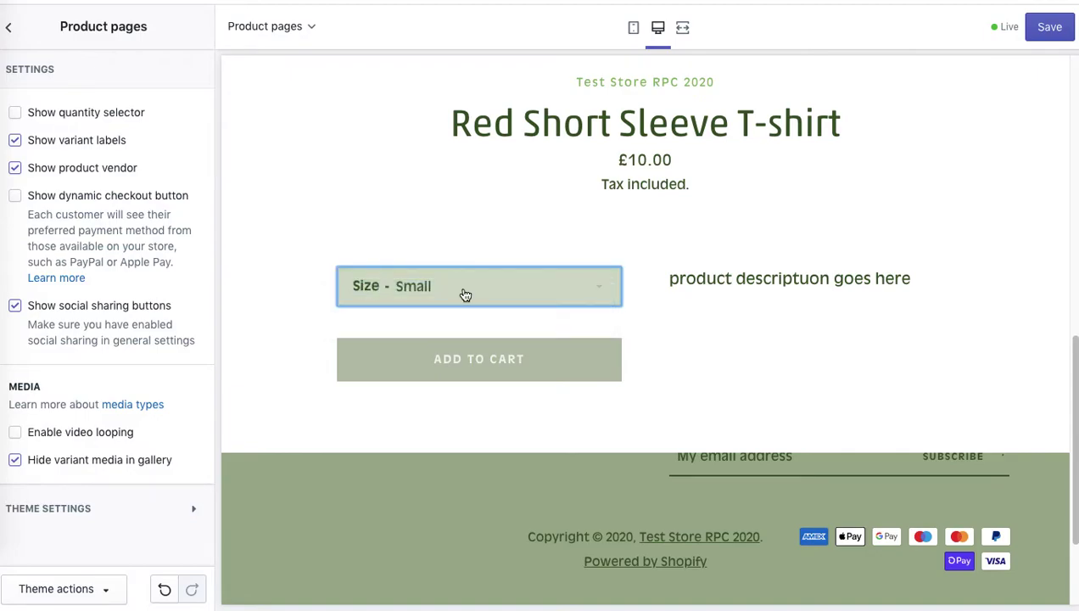
Turn the variant labels off and back on, and enable the quantity selector on product pages
left_click(16, 143)
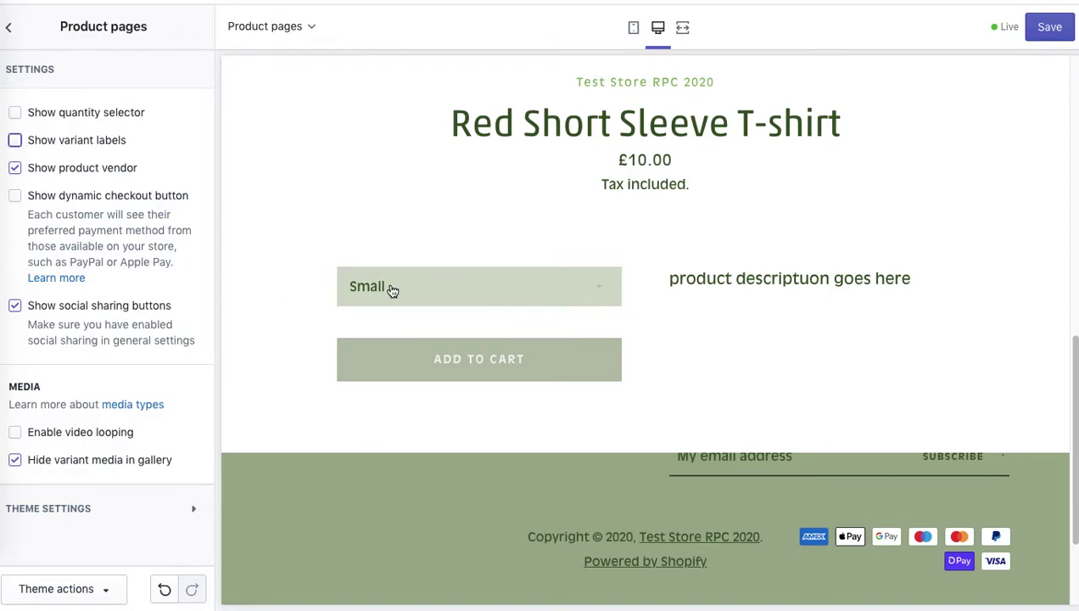
left_click(17, 143)
left_click(16, 116)
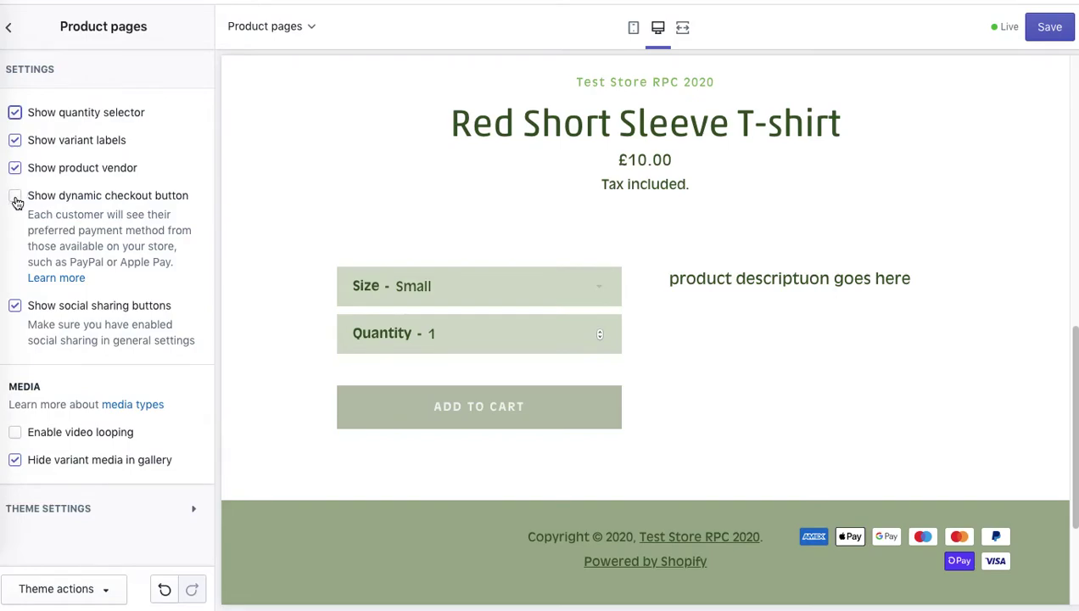
Try hiding the product vendor on product pages, and turn it back on
left_click(14, 170)
left_click(16, 173)
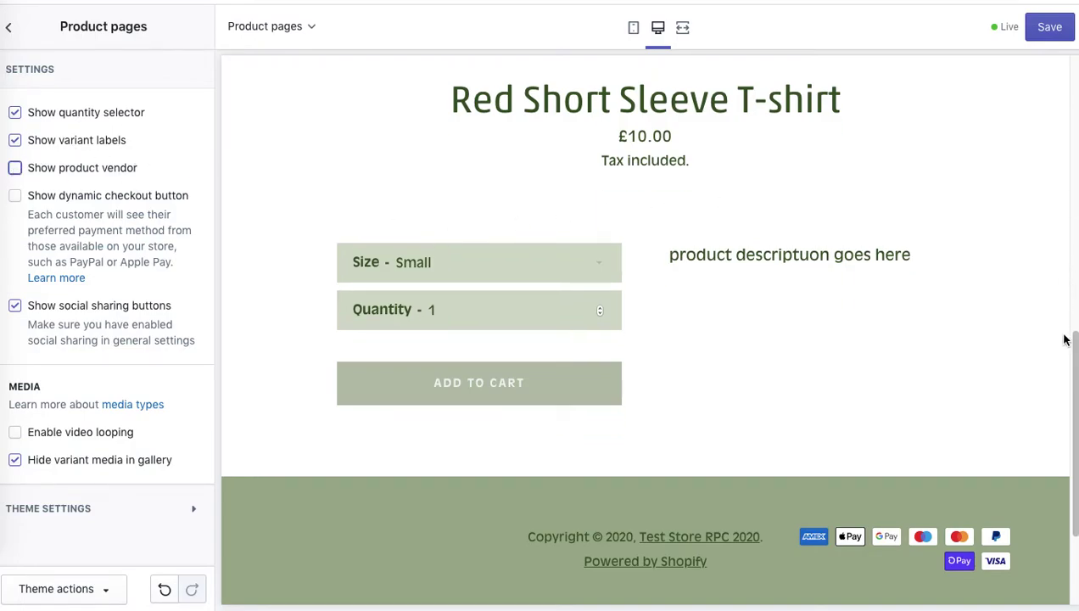
left_click_drag(1072, 337, 1073, 263)
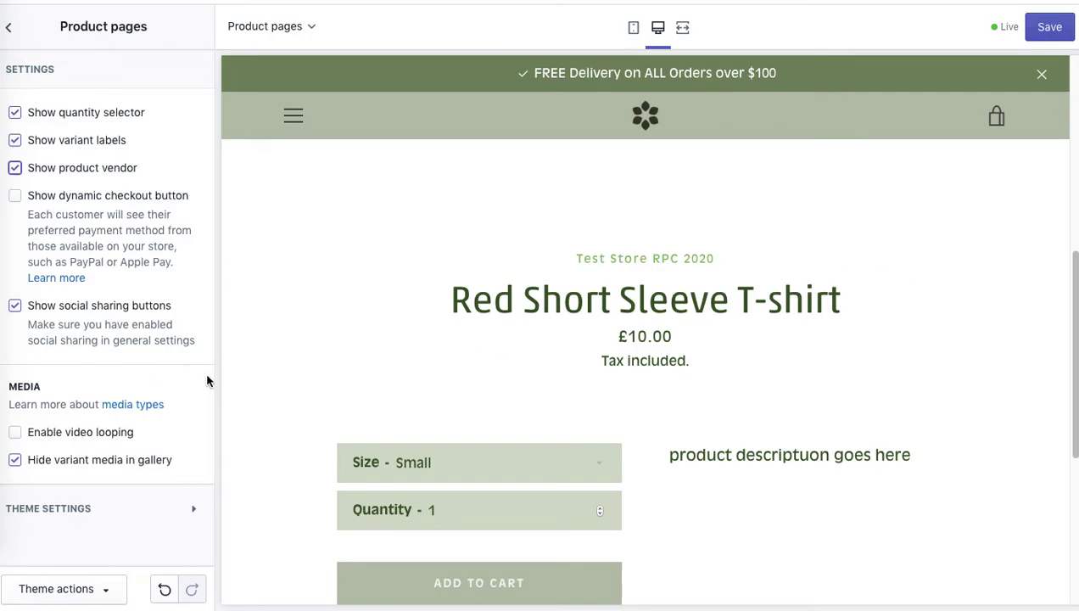
Enable dynamic recommendations in the Product recommendations section and check the suggestions in the preview
left_click(11, 29)
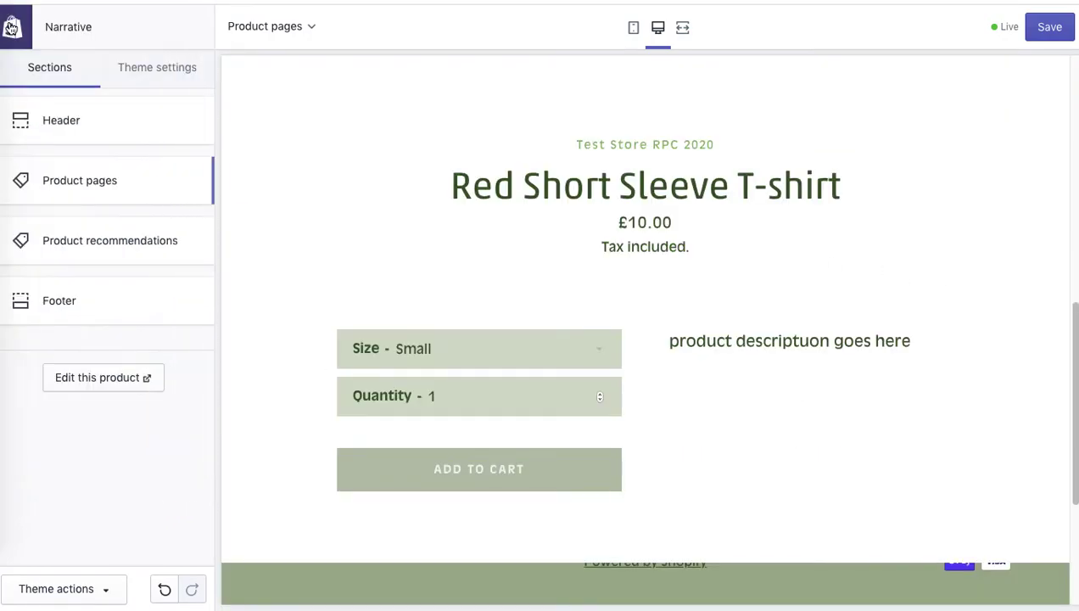
left_click(106, 244)
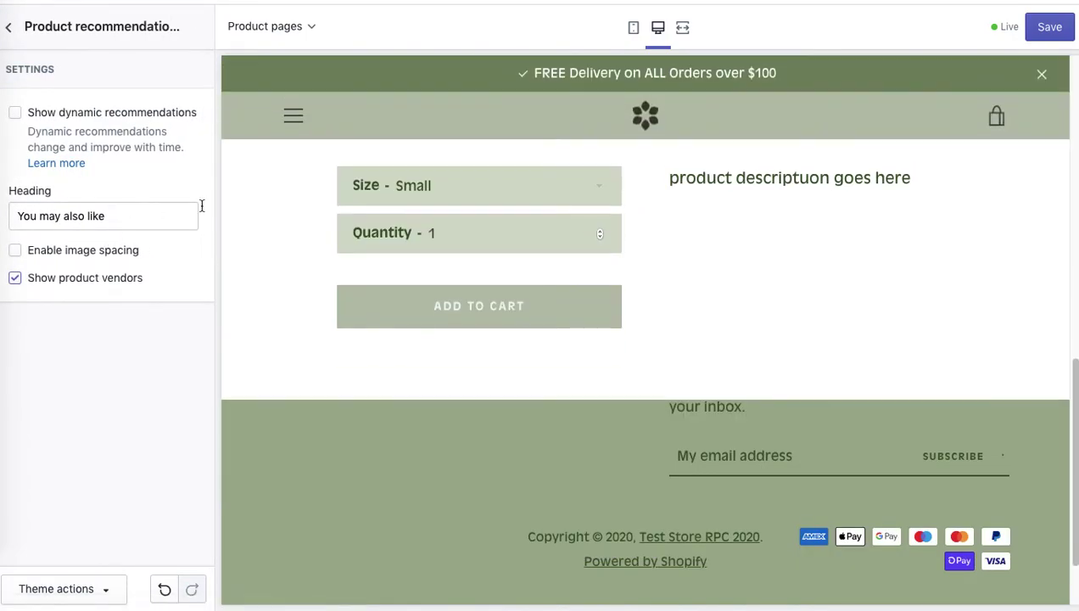
left_click(16, 114)
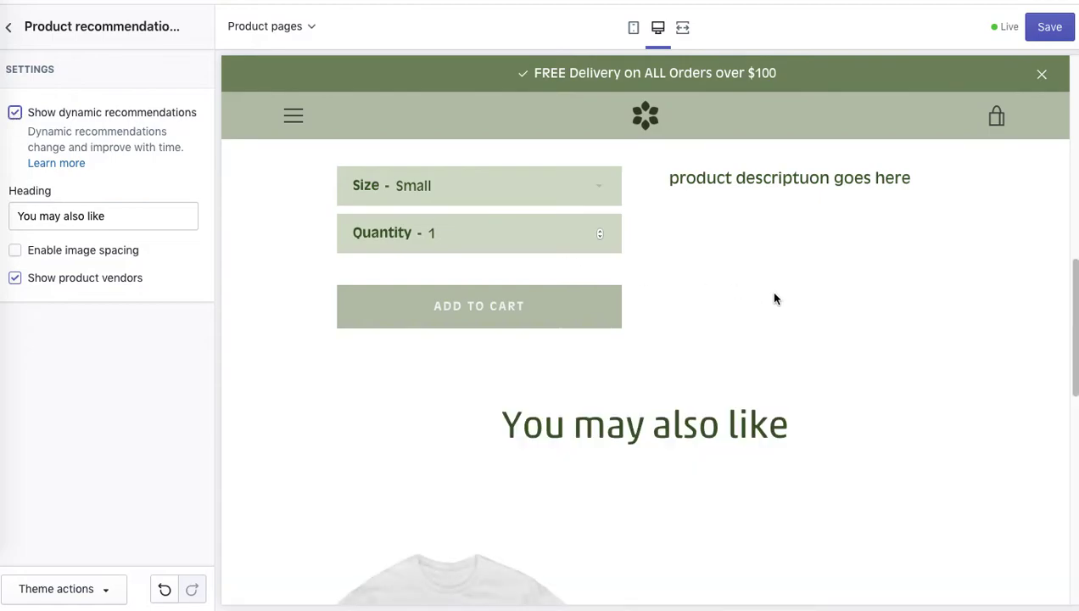
left_click_drag(1075, 348, 1069, 373)
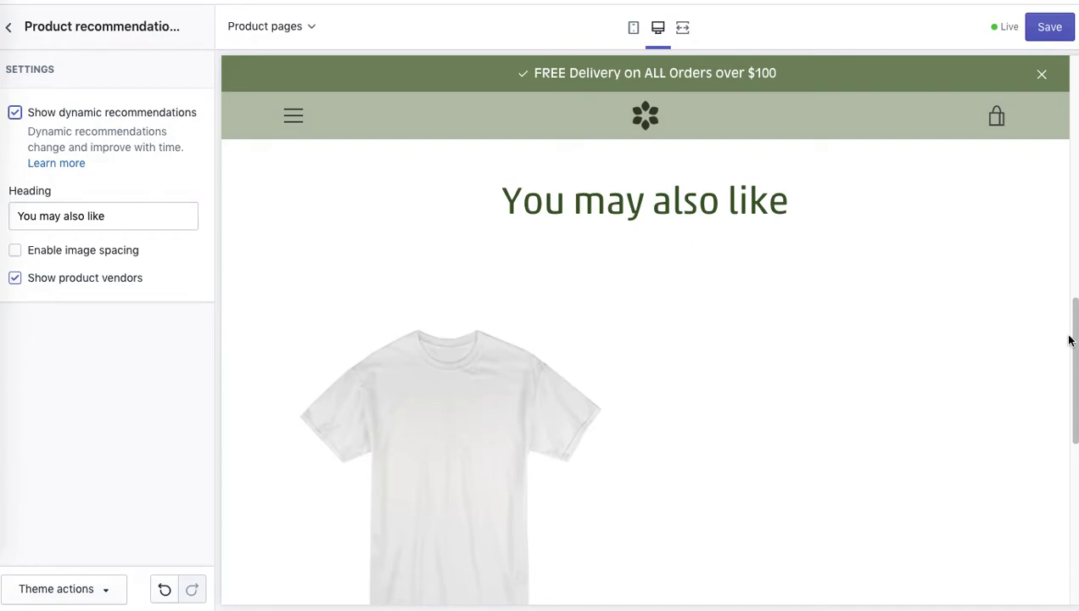
Hide the product vendors in the product recommendations, check the preview and return to the section list
left_click_drag(1073, 337, 1063, 419)
left_click(15, 277)
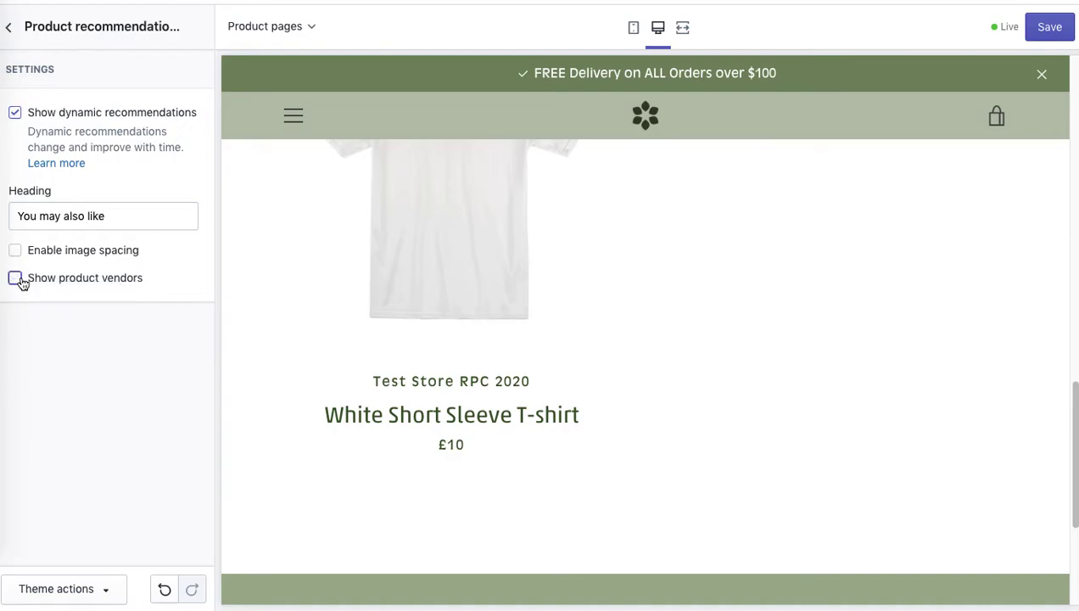
left_click_drag(1070, 360, 995, 426)
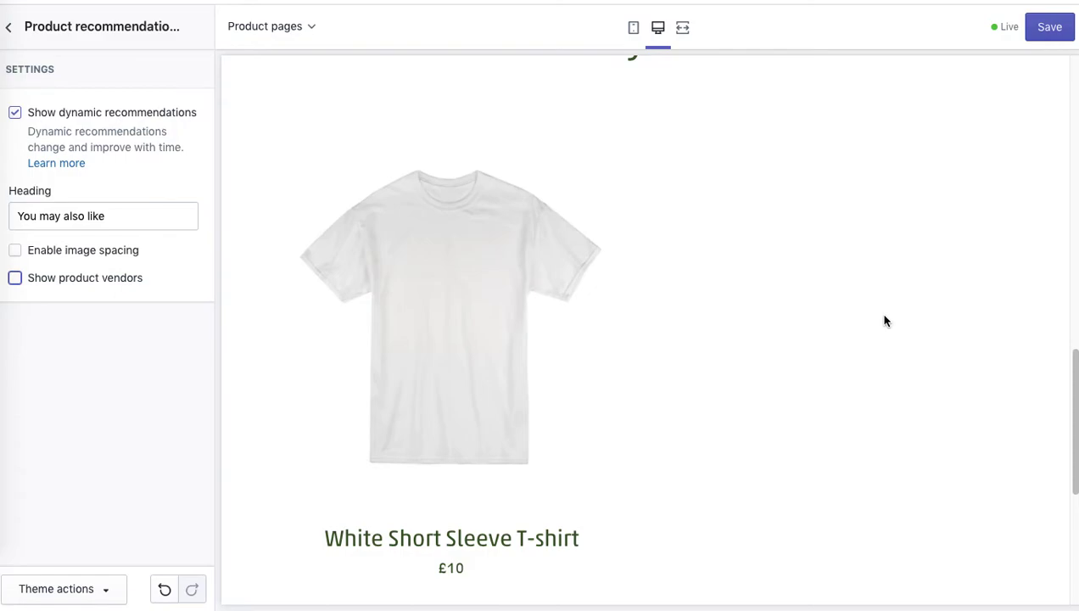
left_click(10, 29)
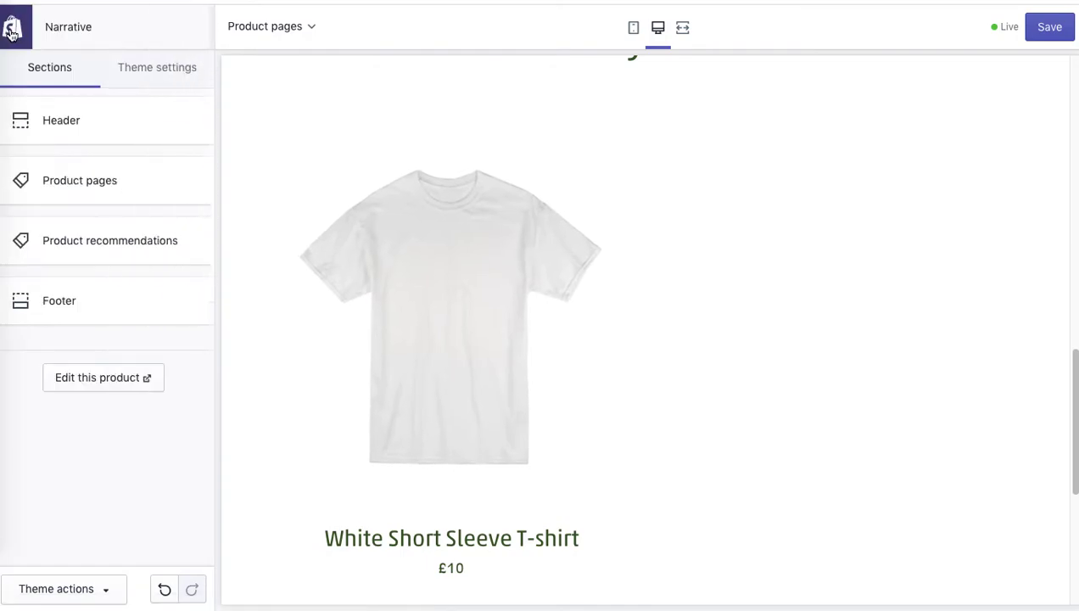
Open the Footer section settings and turn the payment icons off and back on
left_click(70, 313)
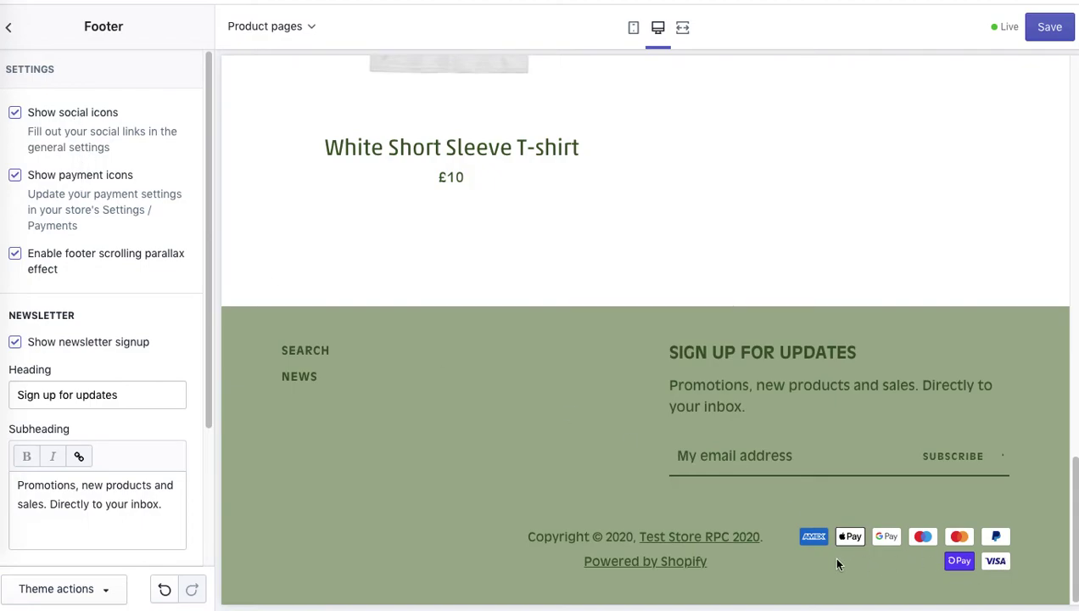
left_click(15, 176)
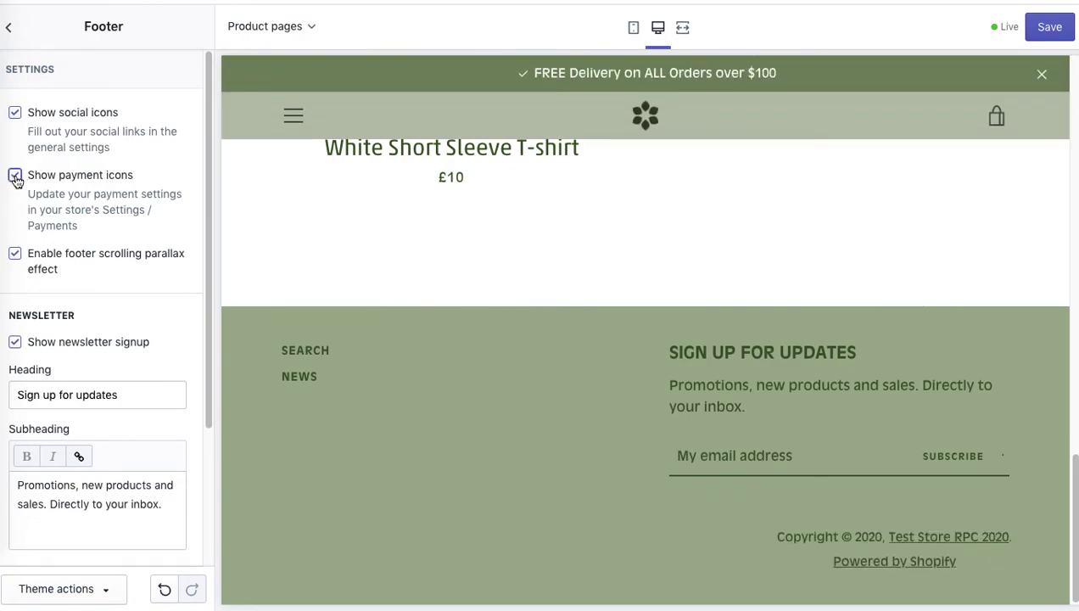
Try the footer without the scrolling parallax effect and without the newsletter signup
left_click(15, 255)
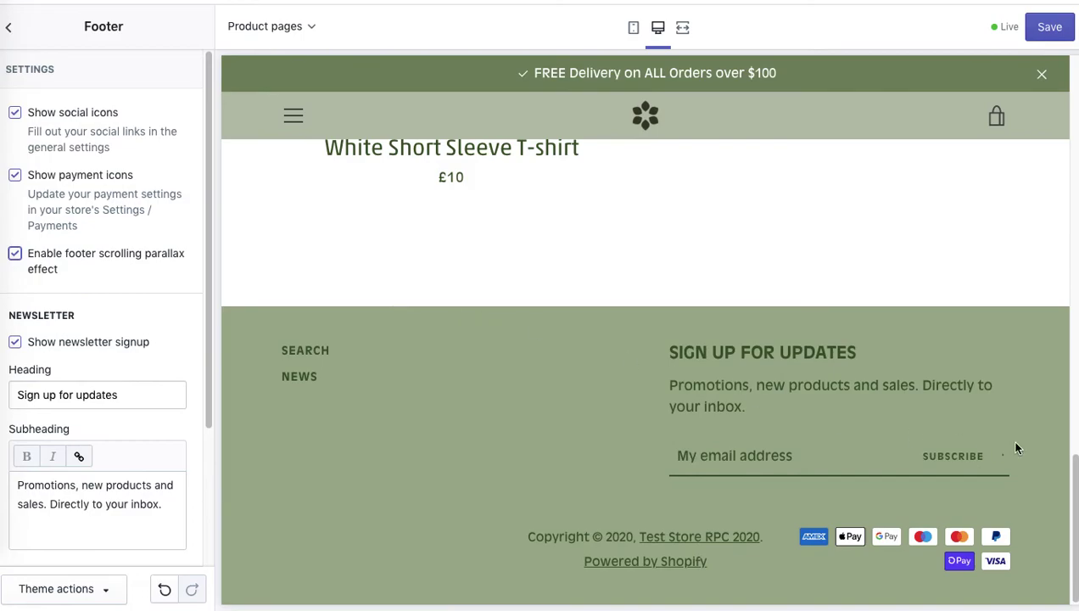
left_click_drag(1073, 475, 1071, 513)
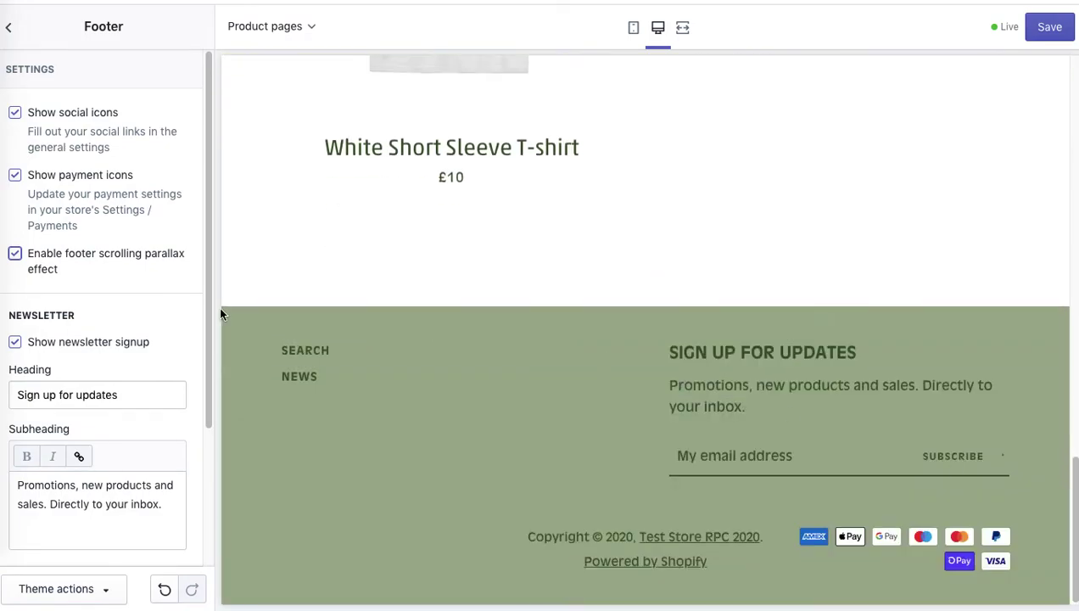
left_click(15, 253)
mouse_move(1072, 473)
left_mouse_down()
mouse_move(1074, 442)
mouse_move(1074, 497)
mouse_move(1077, 406)
mouse_move(1074, 480)
left_mouse_up()
left_click(15, 343)
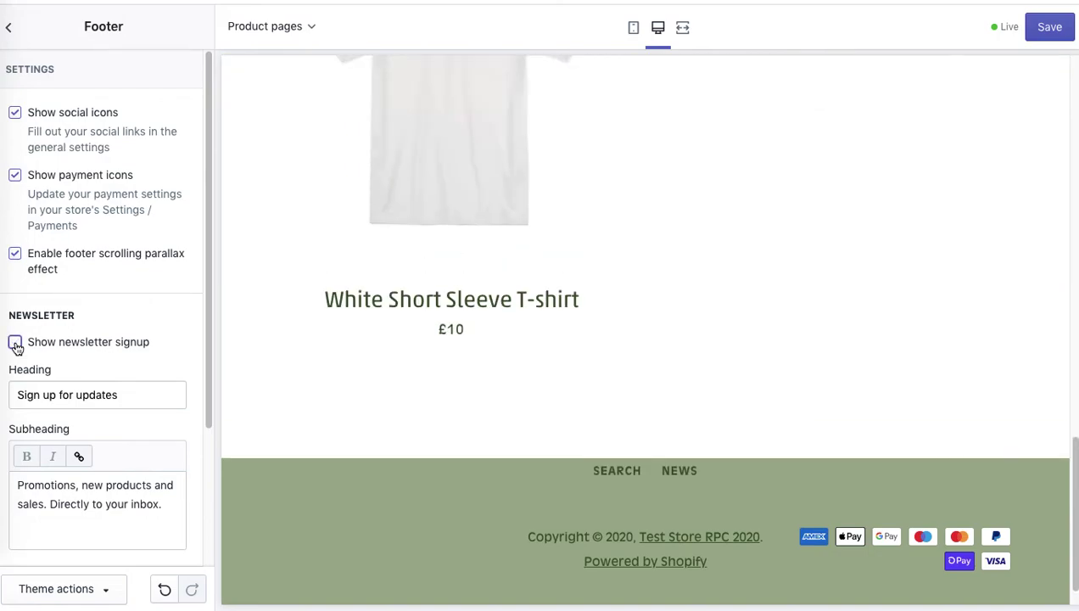
Add a second menu block to the footer content
left_click_drag(203, 296, 200, 429)
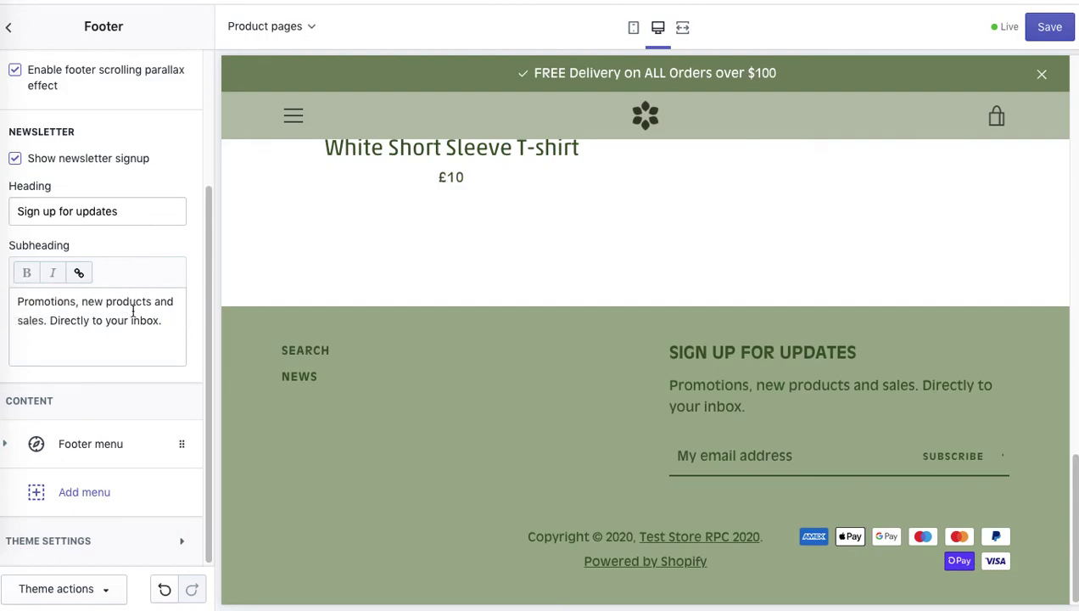
left_click(102, 446)
left_click_drag(209, 292, 197, 399)
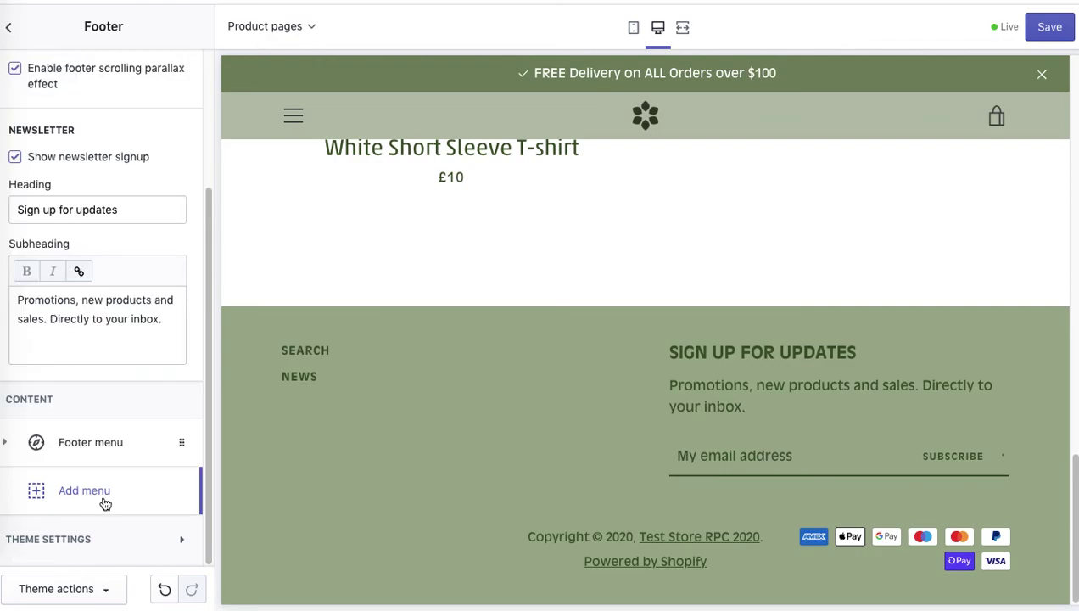
left_click(85, 490)
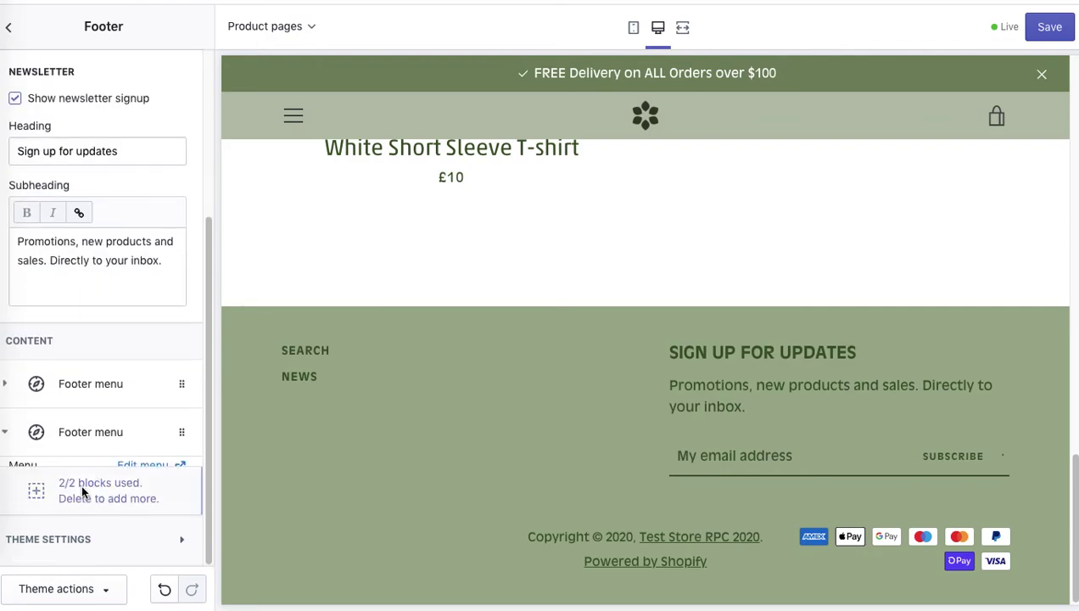
scroll(205, 386, "down", 1)
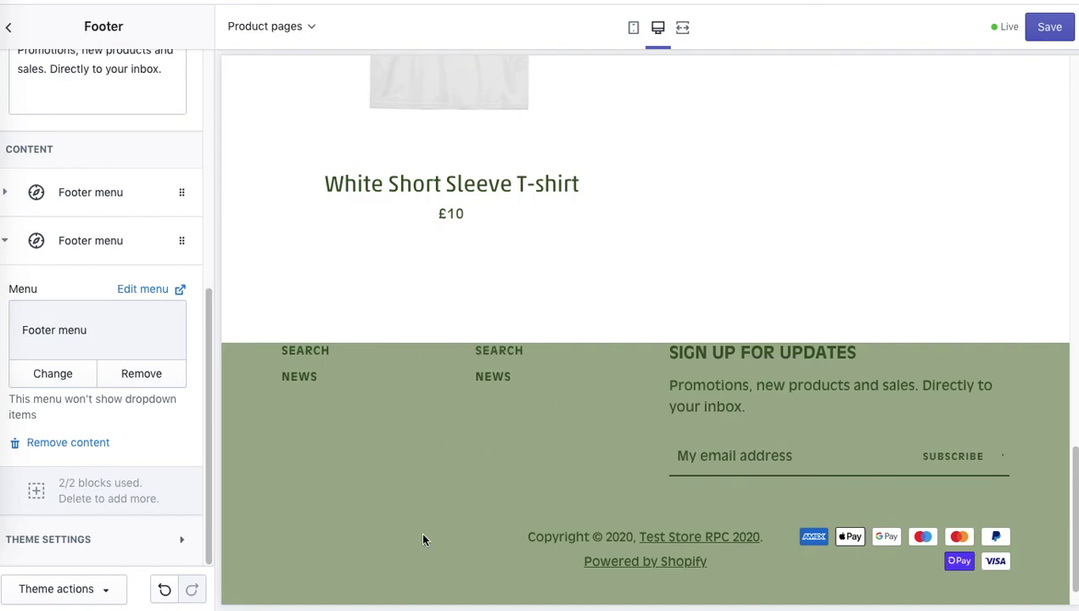
Assign the Main menu to the newly added footer menu block
left_click(55, 375)
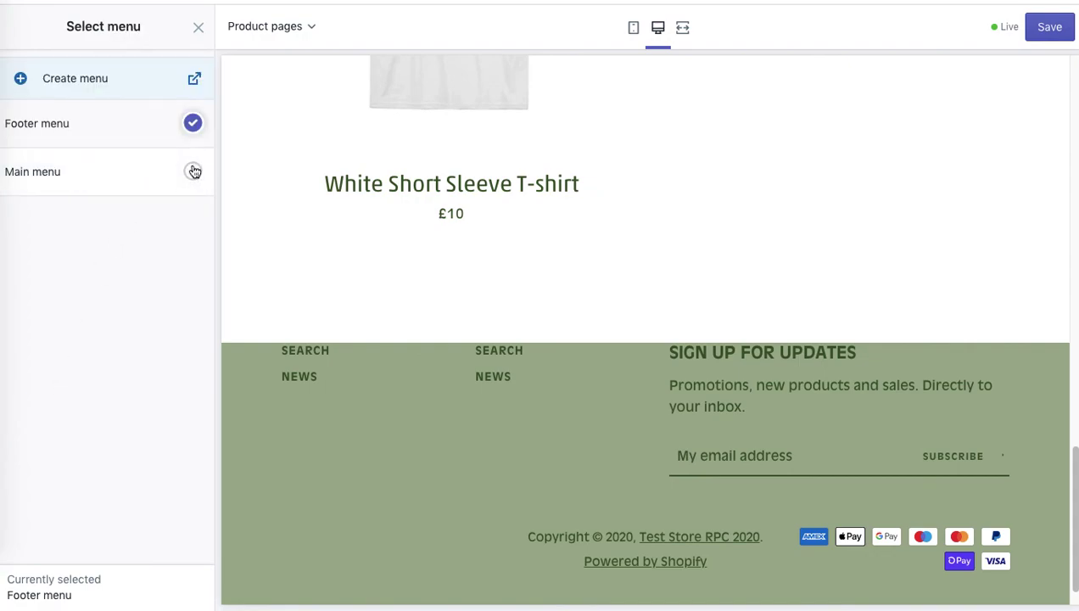
left_click(193, 172)
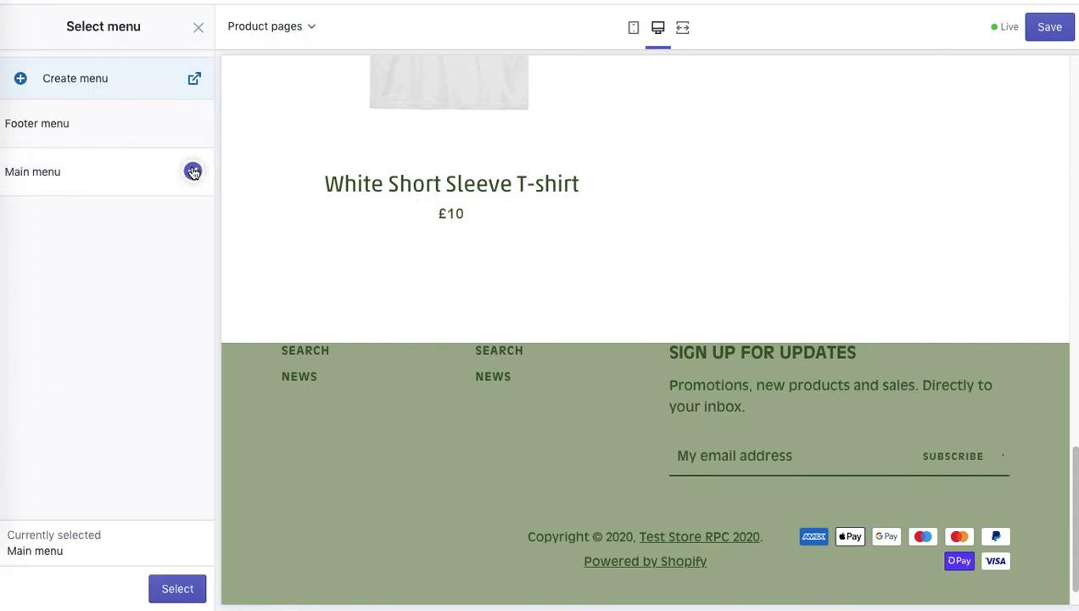
left_click(178, 589)
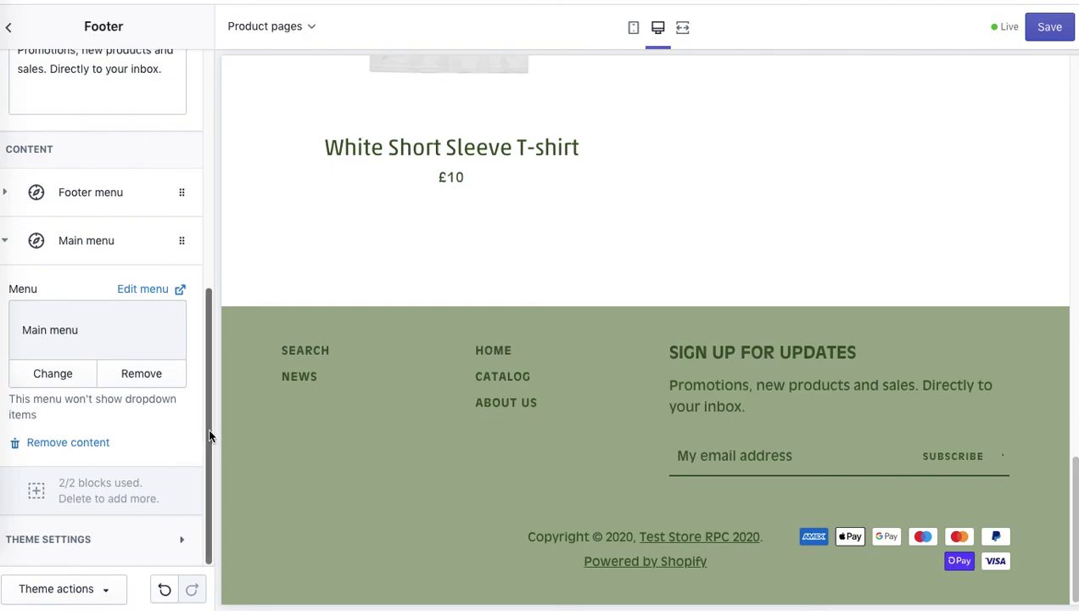
Return to the section list and save the theme changes
scroll(207, 427, "up", 5)
left_click(9, 26)
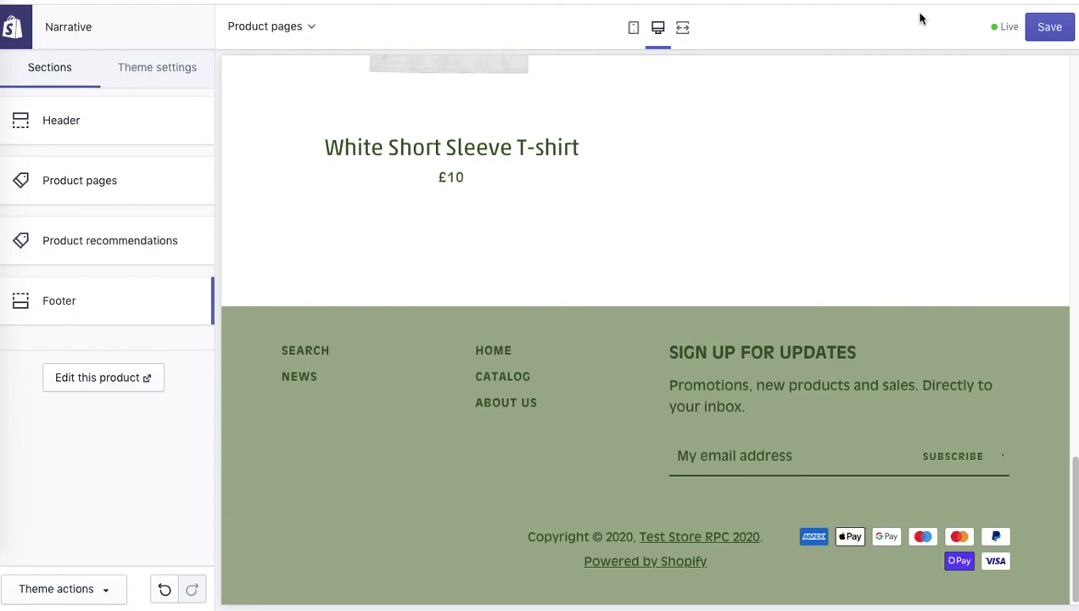
left_click(1044, 29)
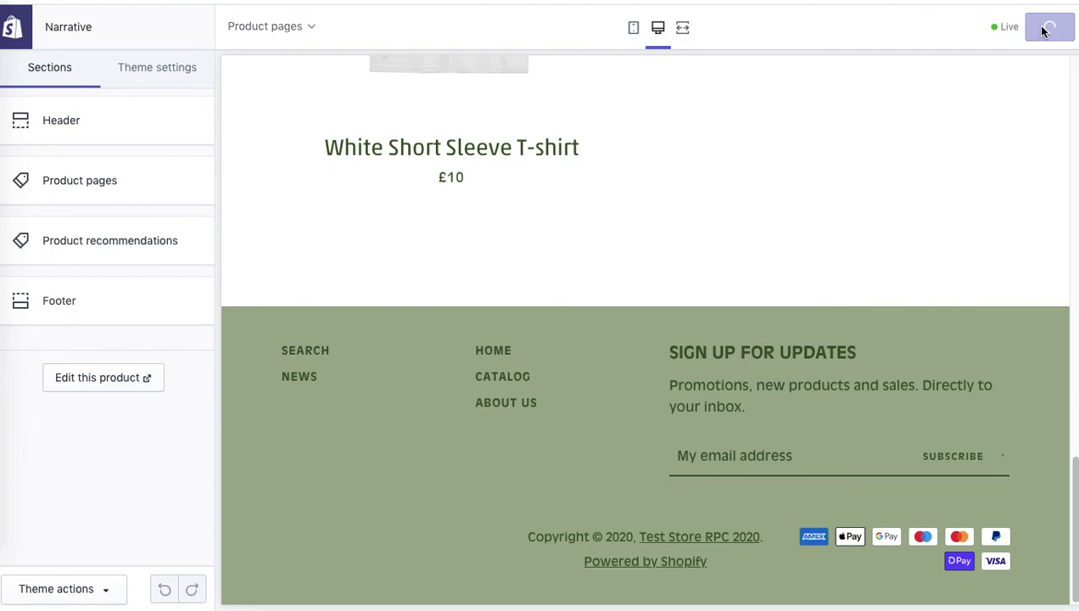